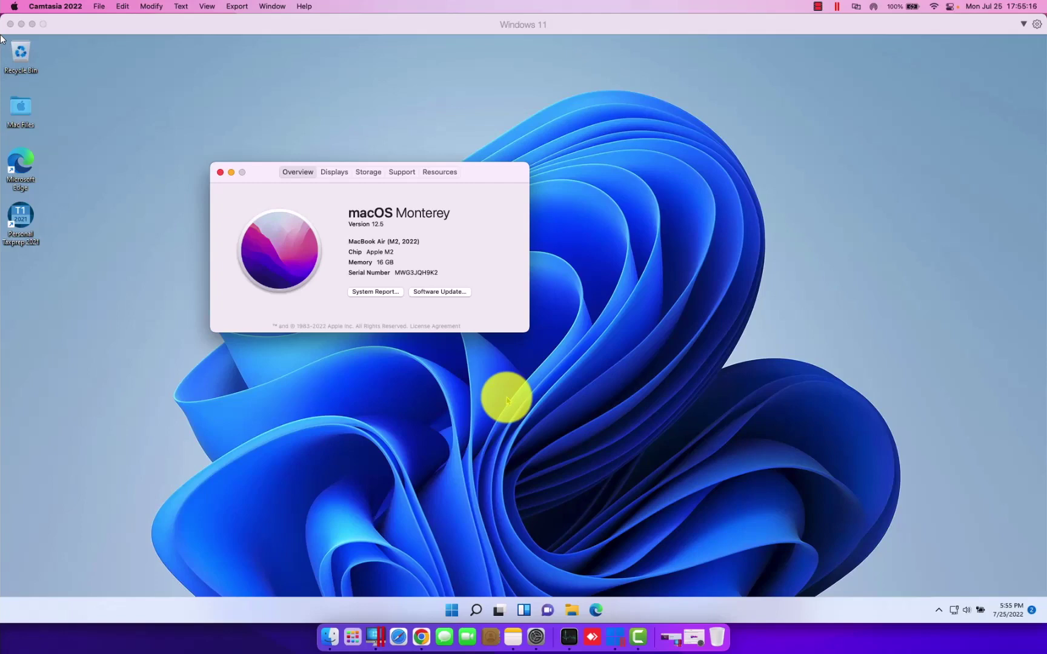
Bring Chrome forward and show the Parallels My Account dashboard with its three product subscriptions
click(422, 636)
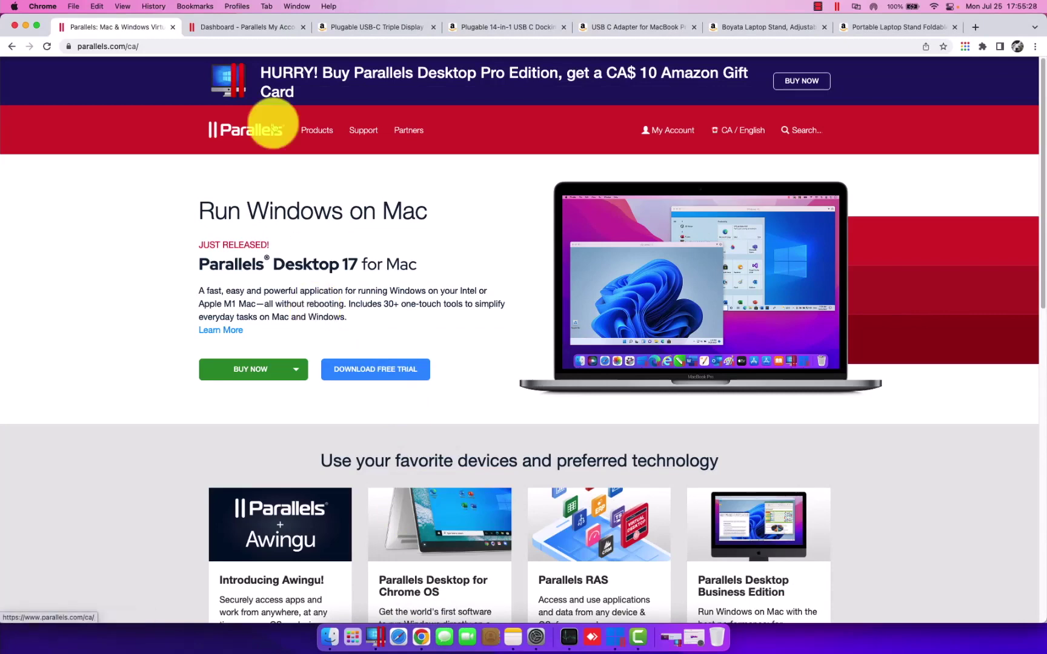
click(263, 28)
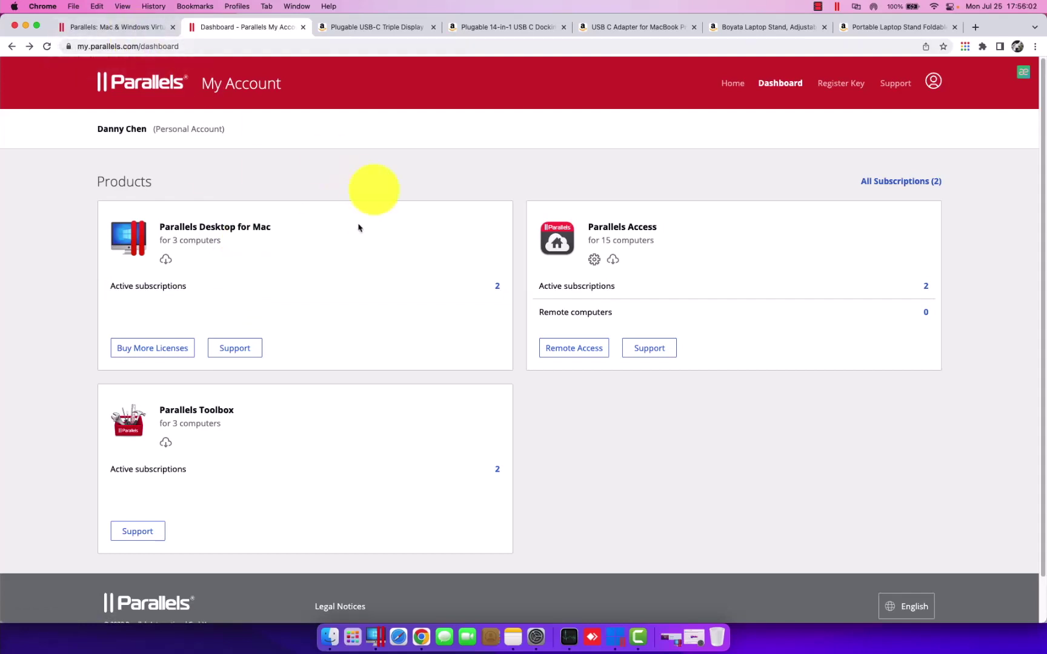
click(374, 188)
Open About This Mac, check Storage, return to Overview (MacBook Air M2, 16 GB), then view Displays
click(13, 6)
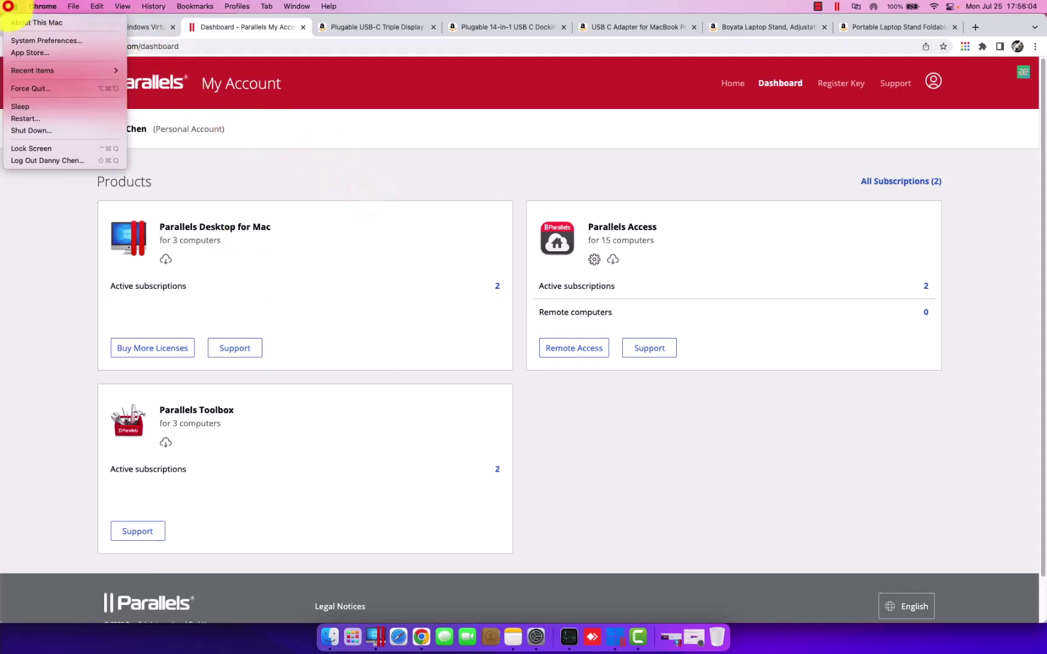
click(20, 22)
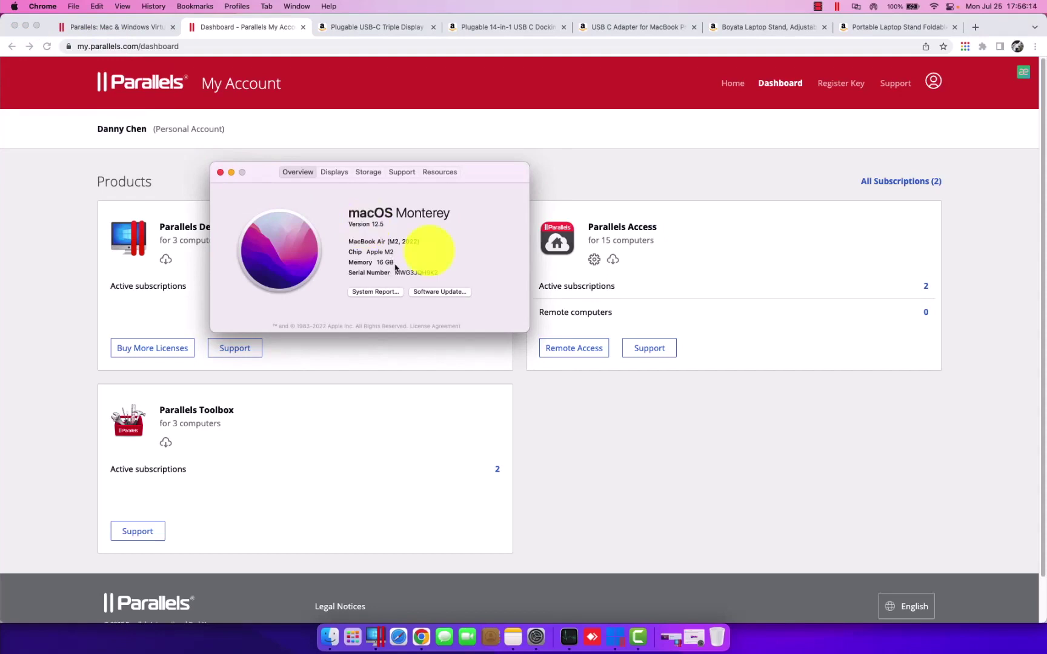
click(369, 172)
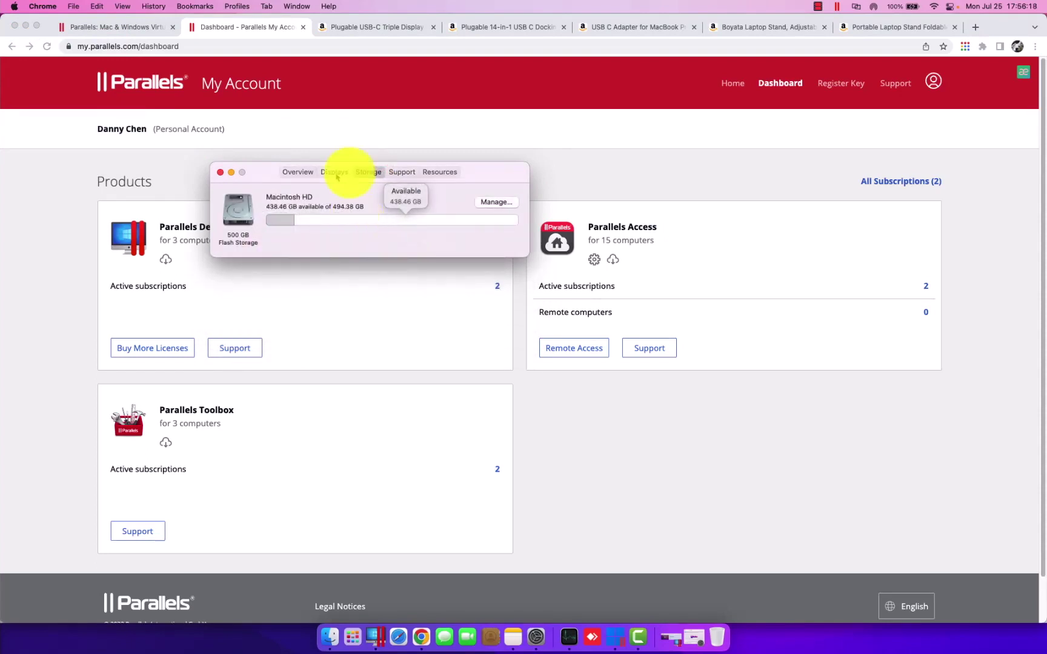
click(298, 172)
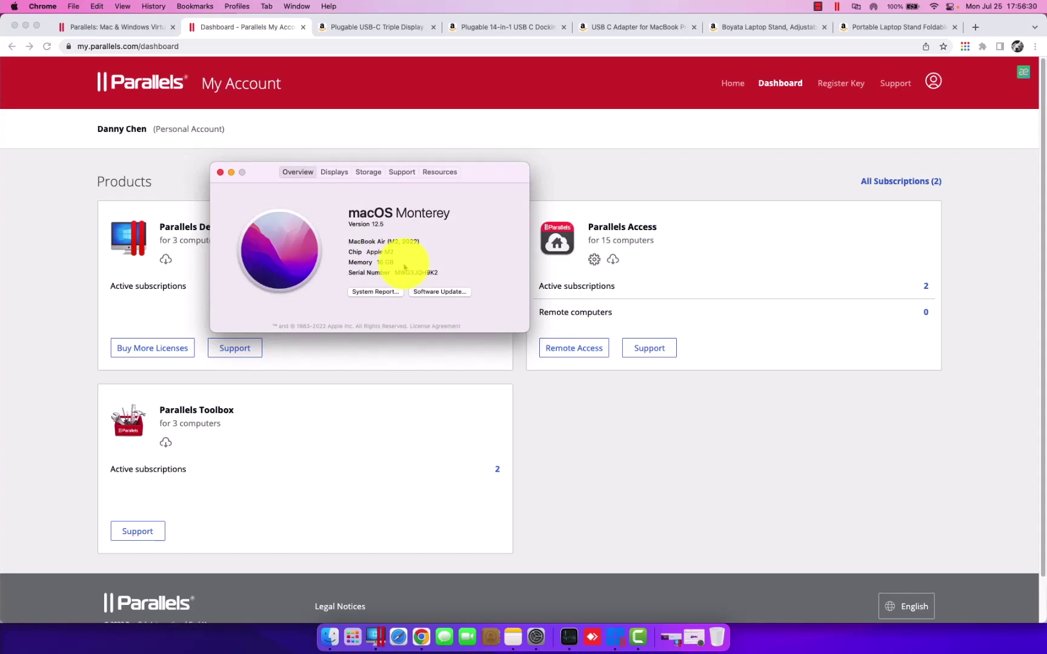
click(334, 172)
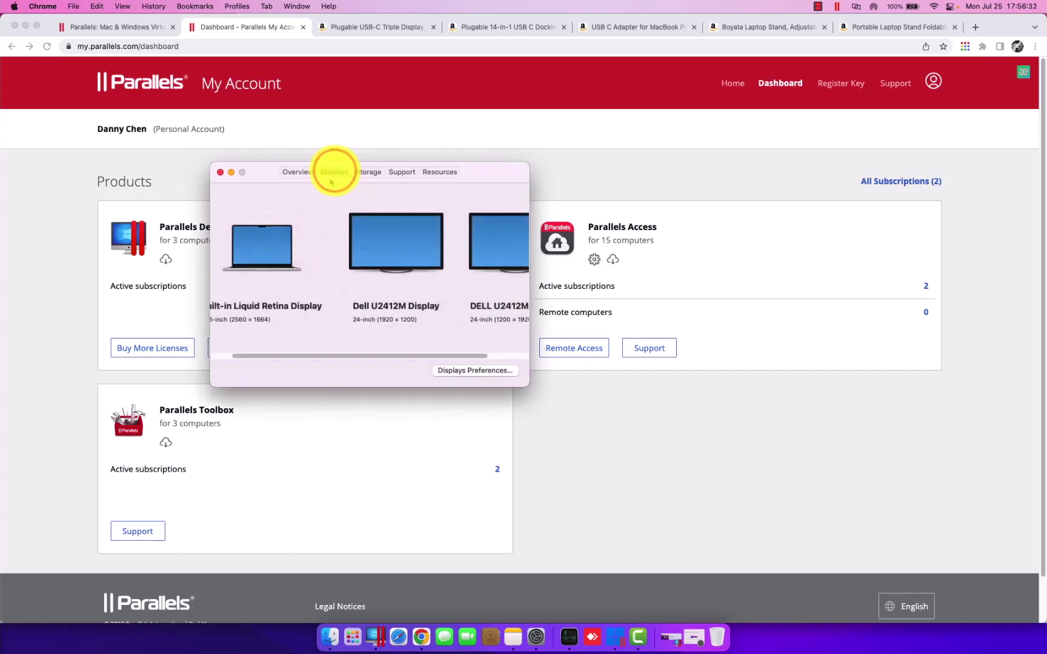
Scroll through the three connected displays, then close About This Mac to return to the dashboard
scroll(369, 284, right, 2)
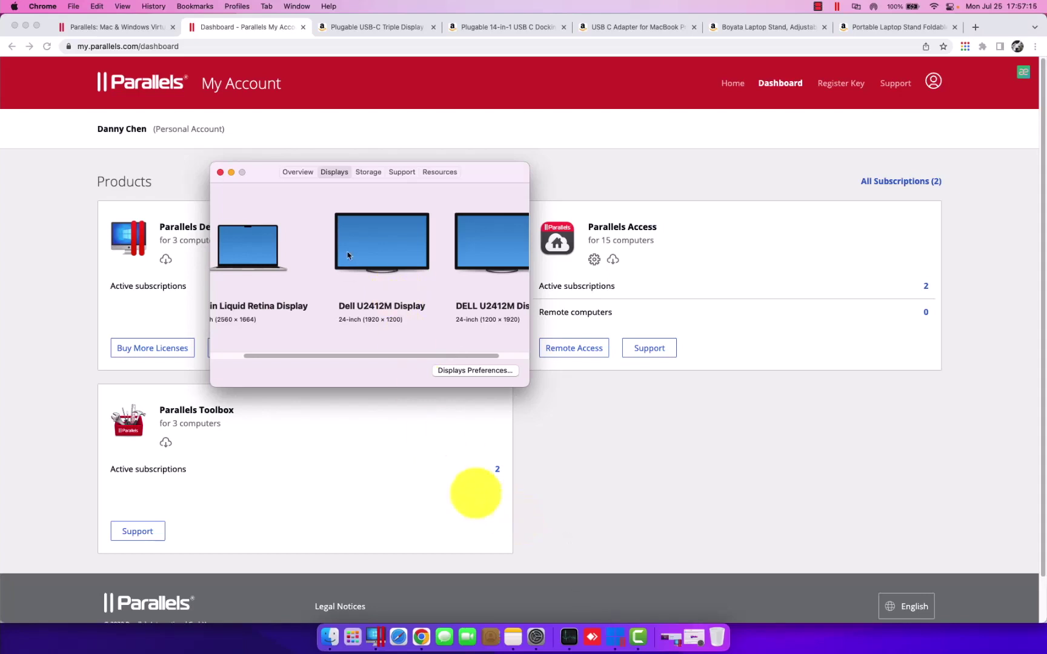
click(165, 311)
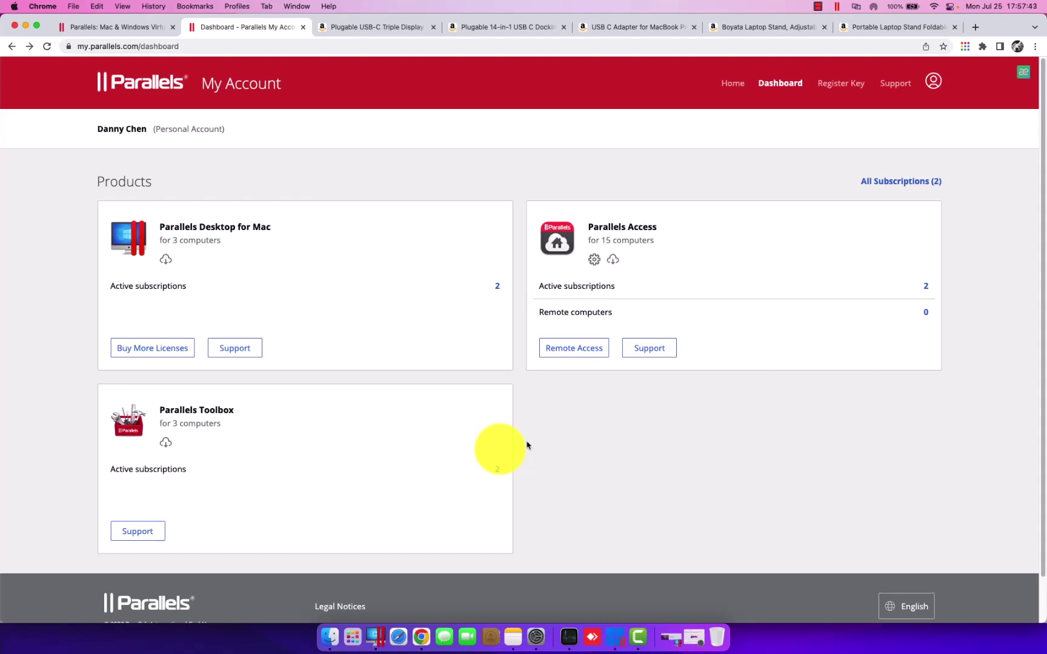
click(558, 433)
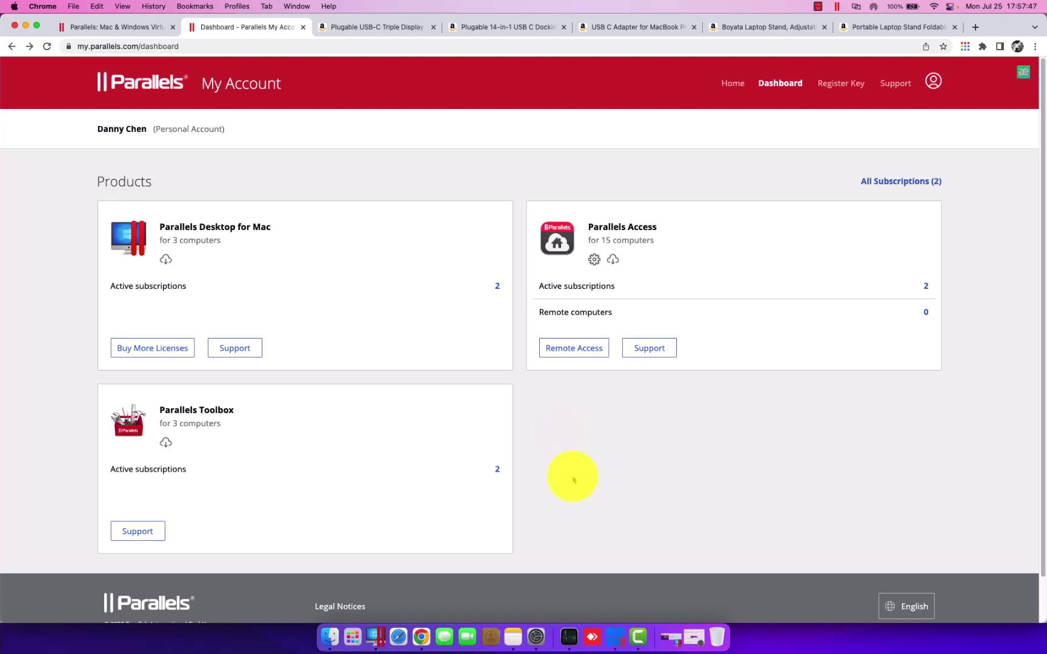
In the Windows 11 VM, open Settings > System > About showing Apple Silicon 3.20 GHz and 8 GB RAM
click(616, 638)
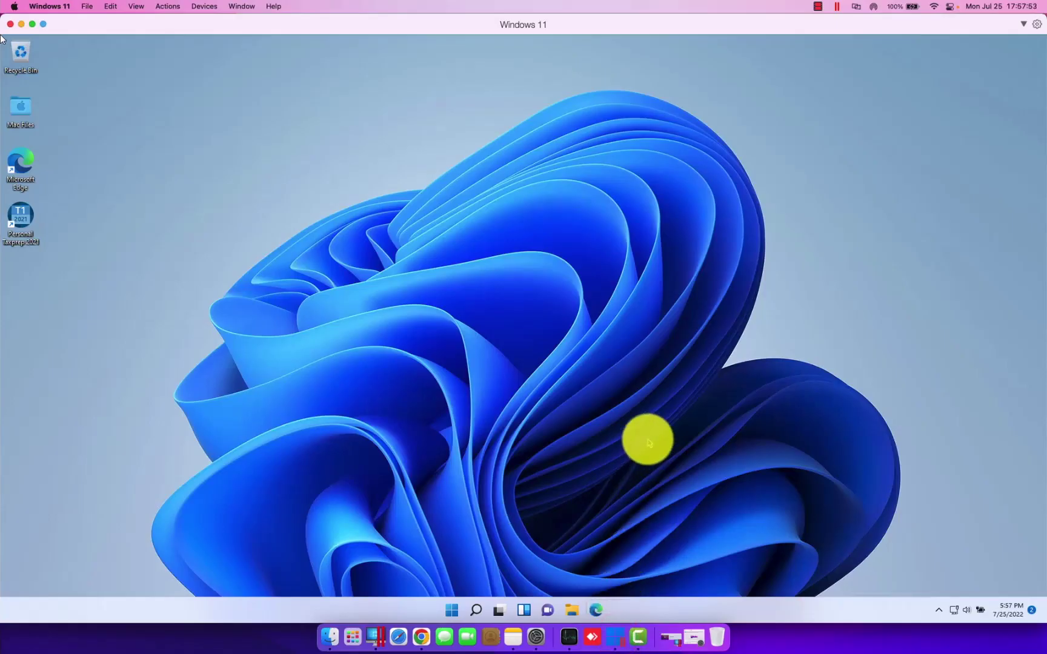
click(451, 610)
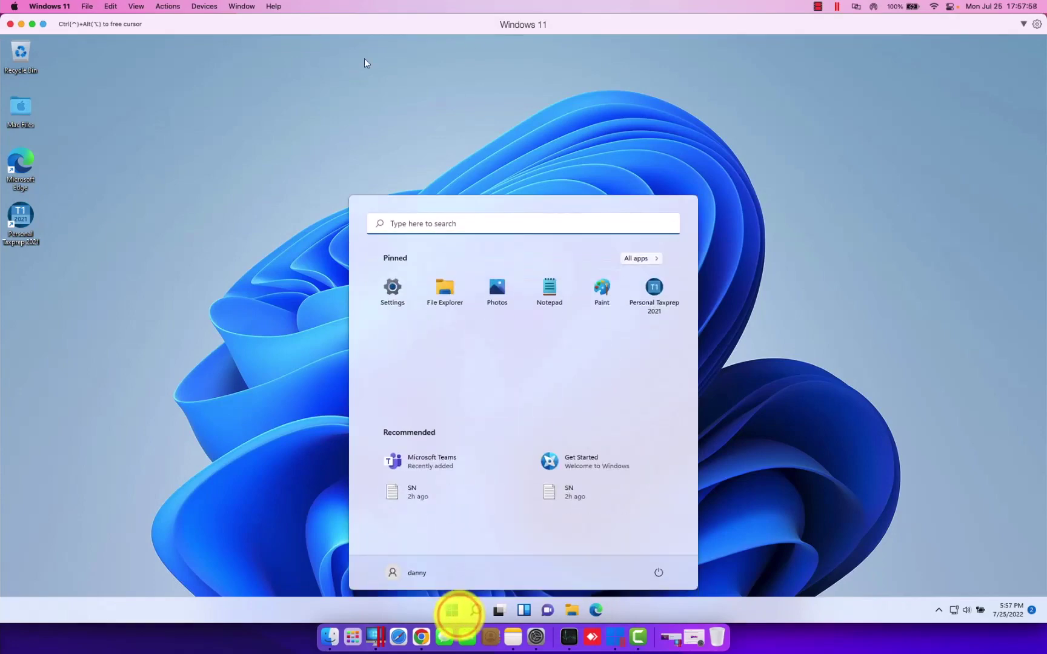
click(392, 289)
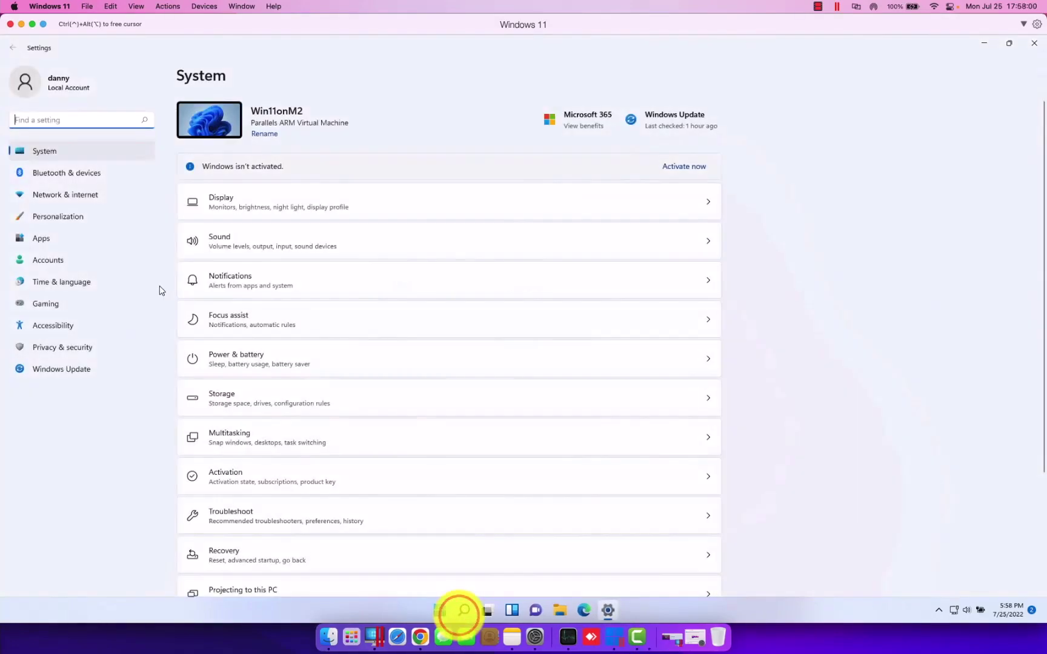
scroll(387, 575, down, 3)
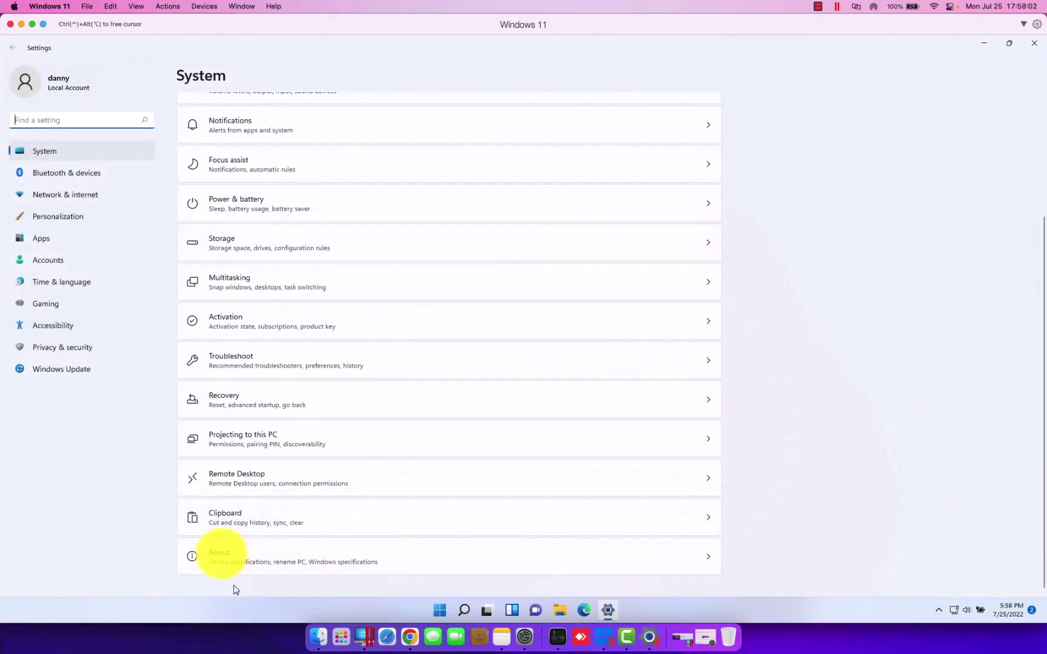
click(217, 552)
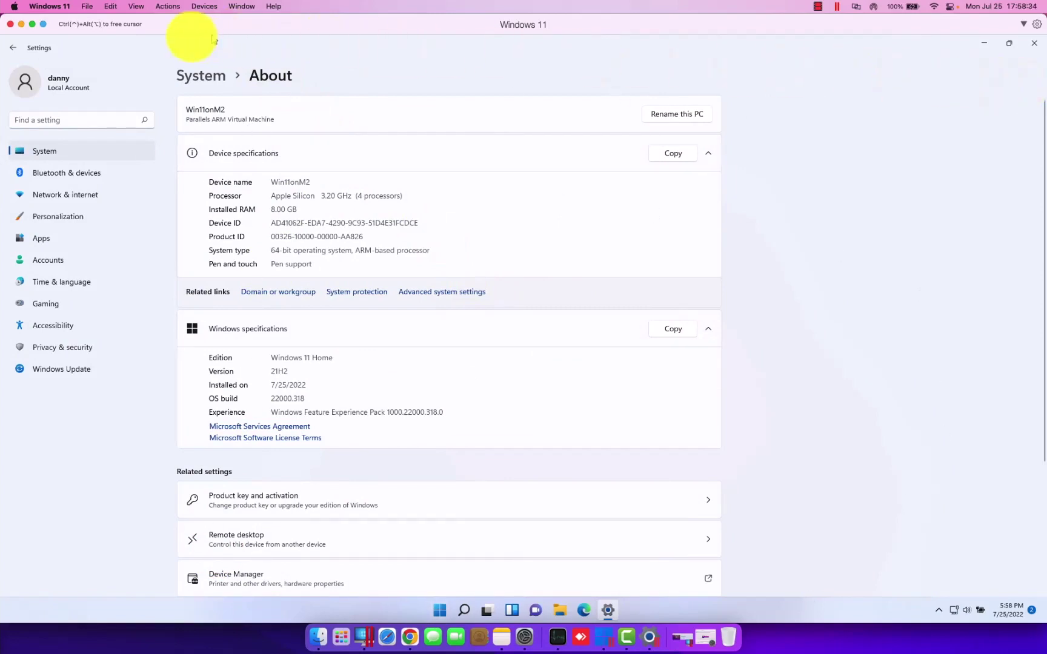
click(135, 6)
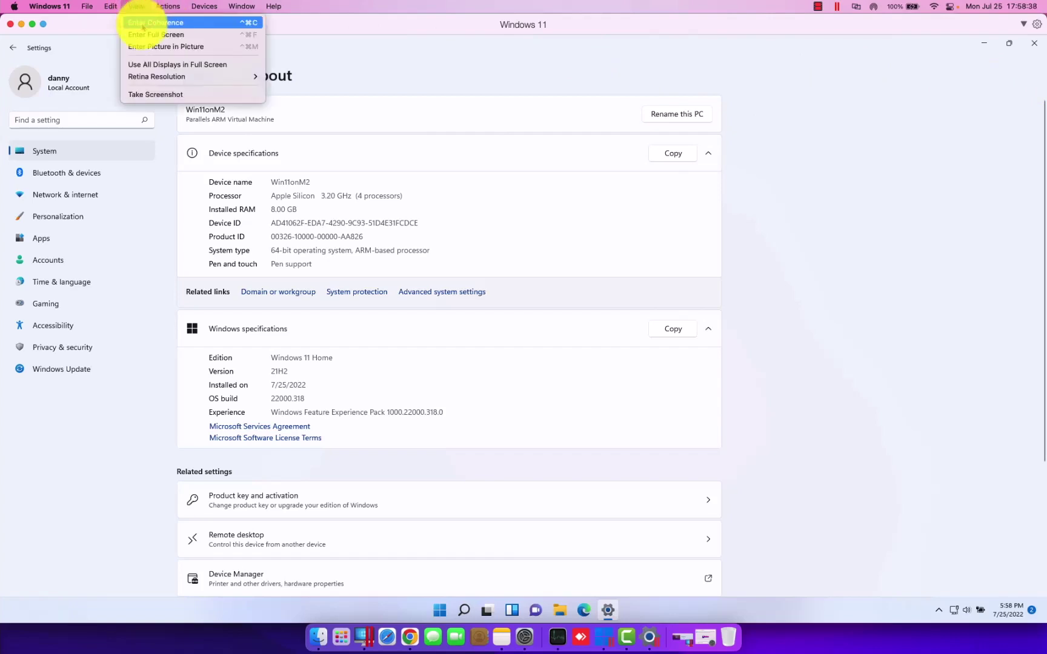
Switch the VM to Coherence mode and close Windows Settings, the browser and the Mac displays window
click(143, 25)
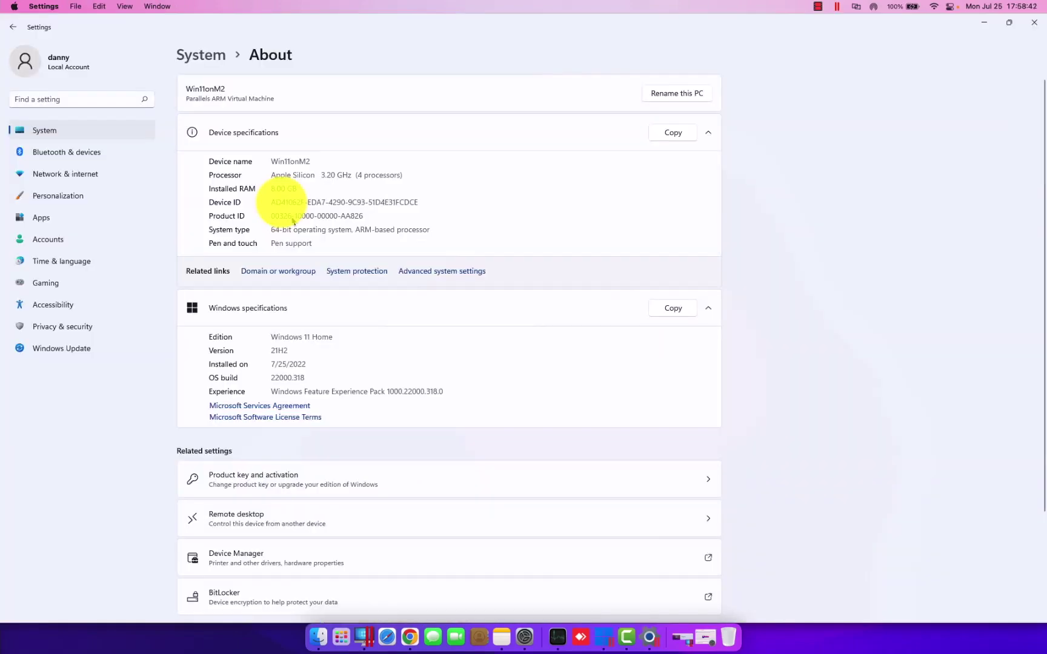
click(1034, 22)
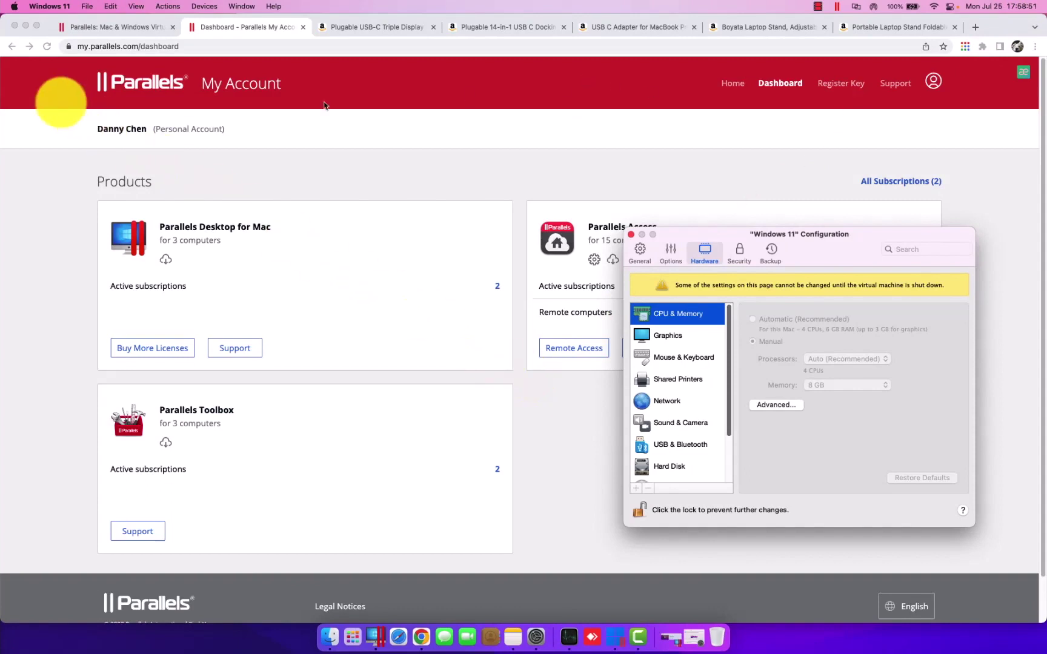
click(26, 27)
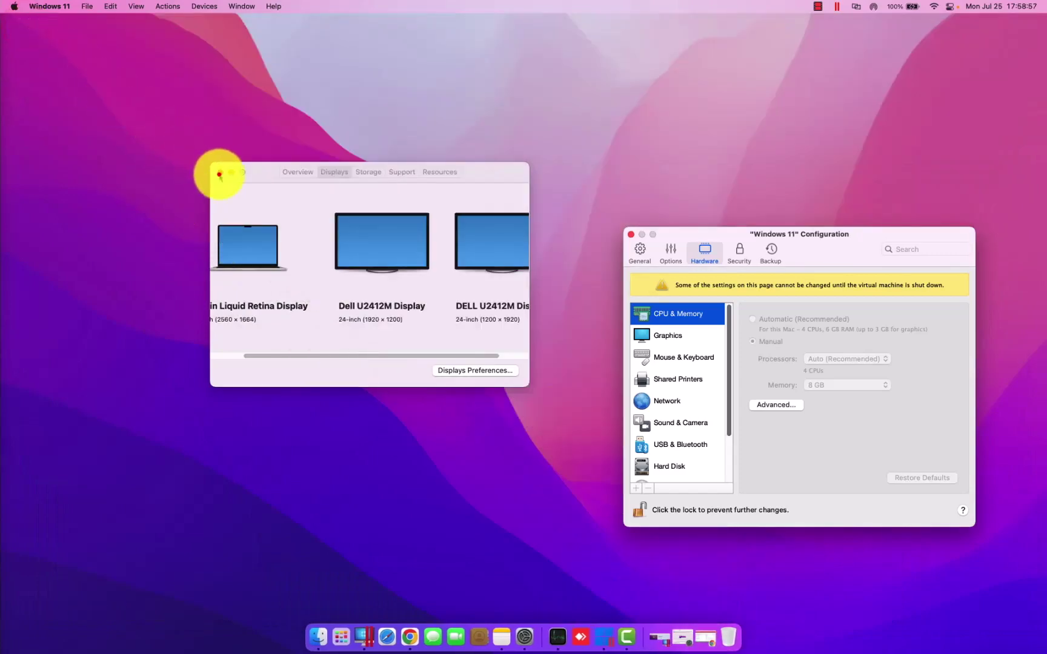
click(219, 172)
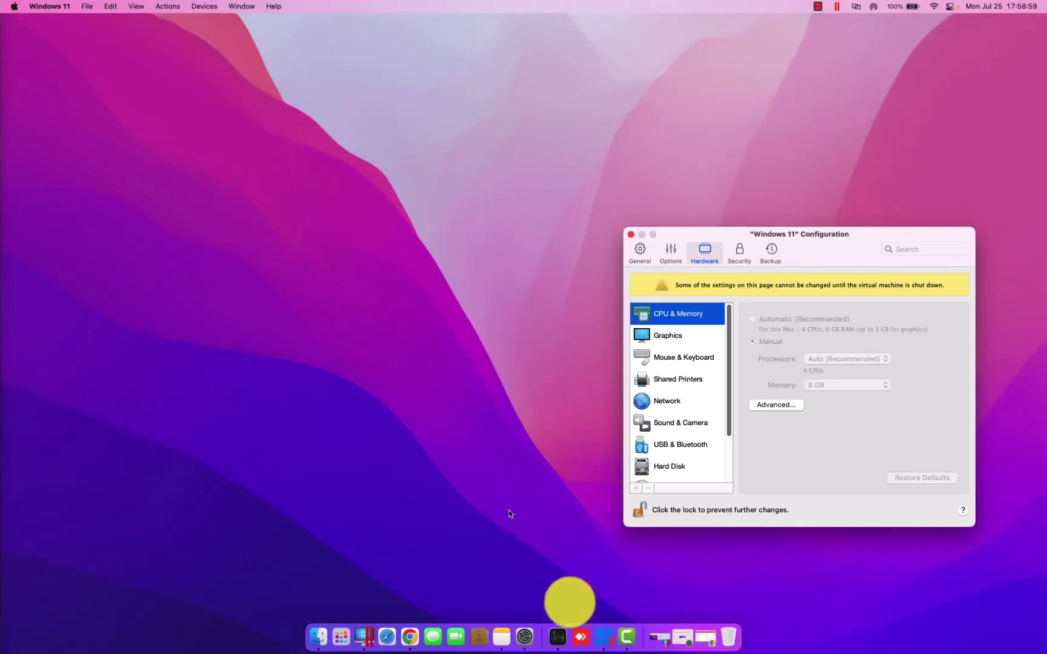
Launch Personal Taxprep 2021 from the pinned icon in the Windows 11 Start menu
click(602, 641)
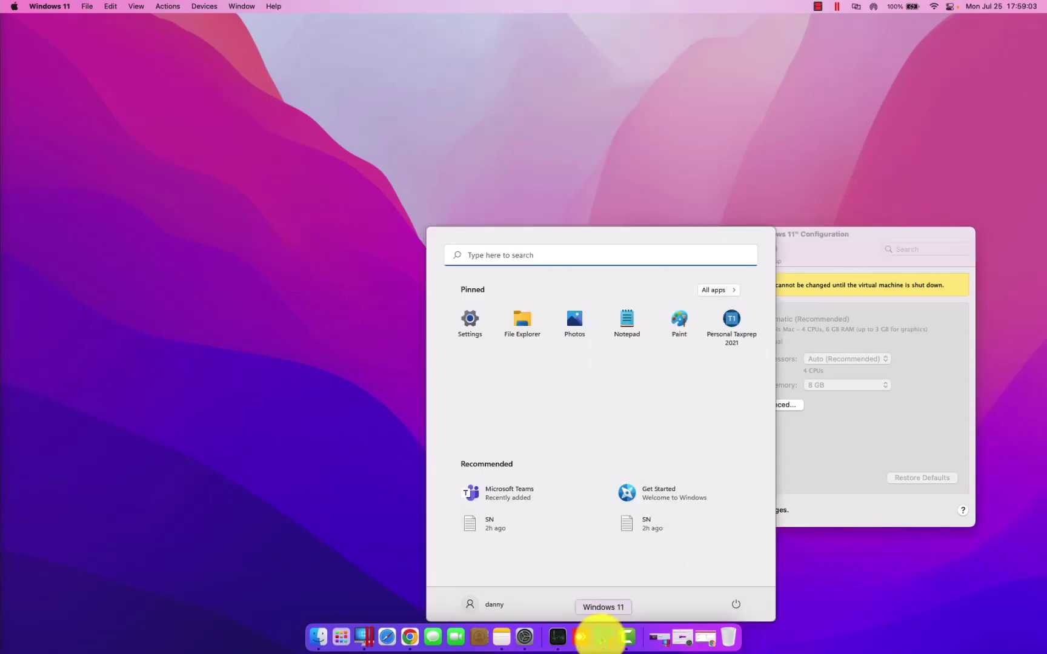
click(644, 536)
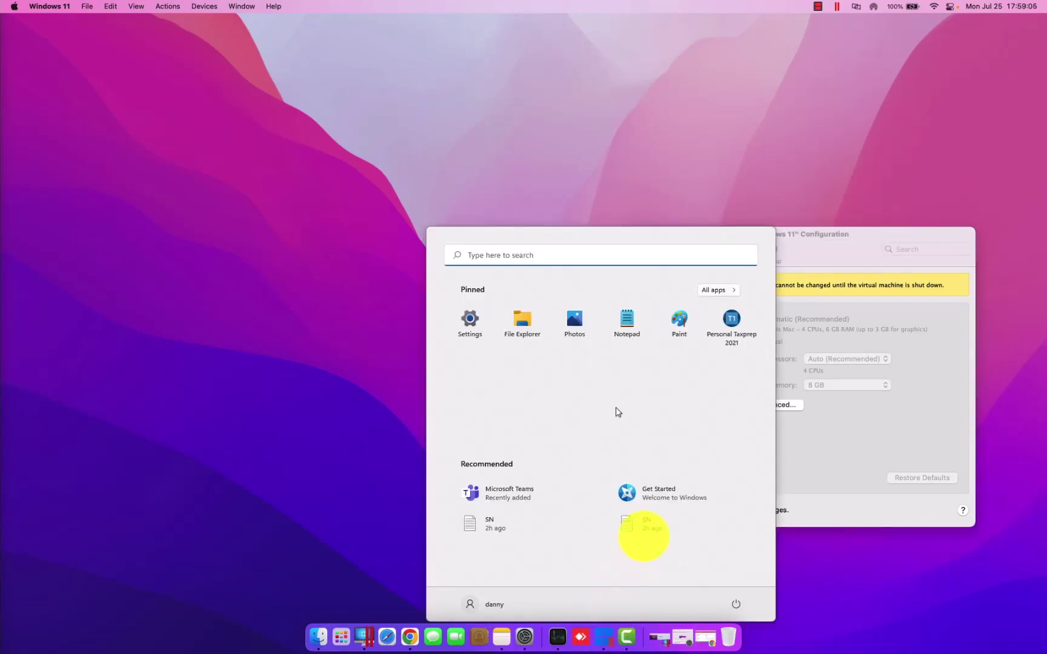
click(731, 326)
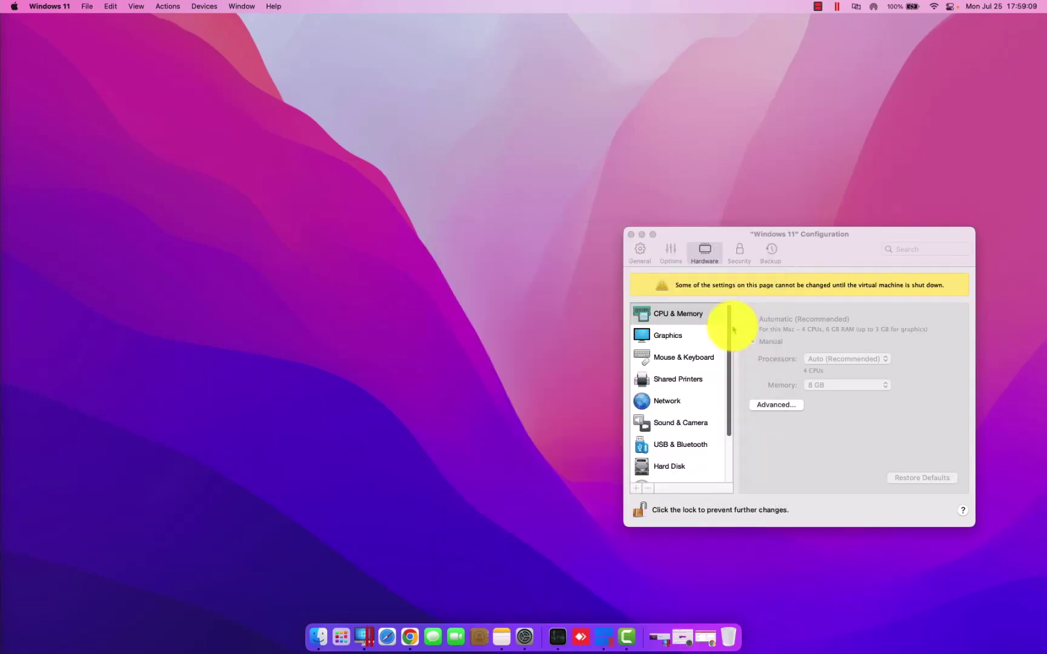
click(547, 342)
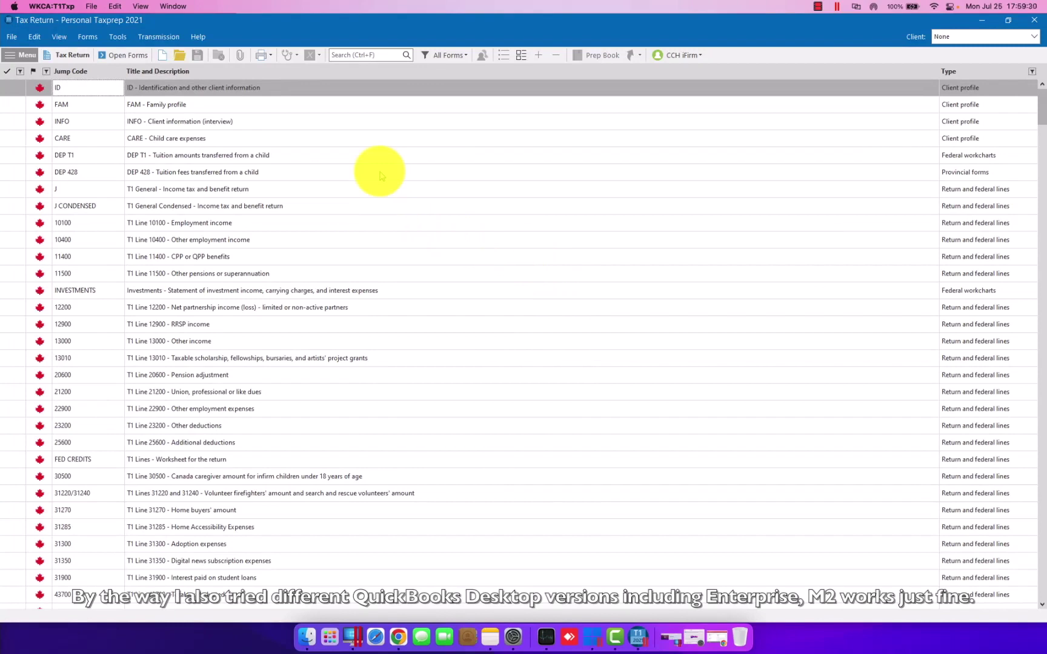
click(160, 55)
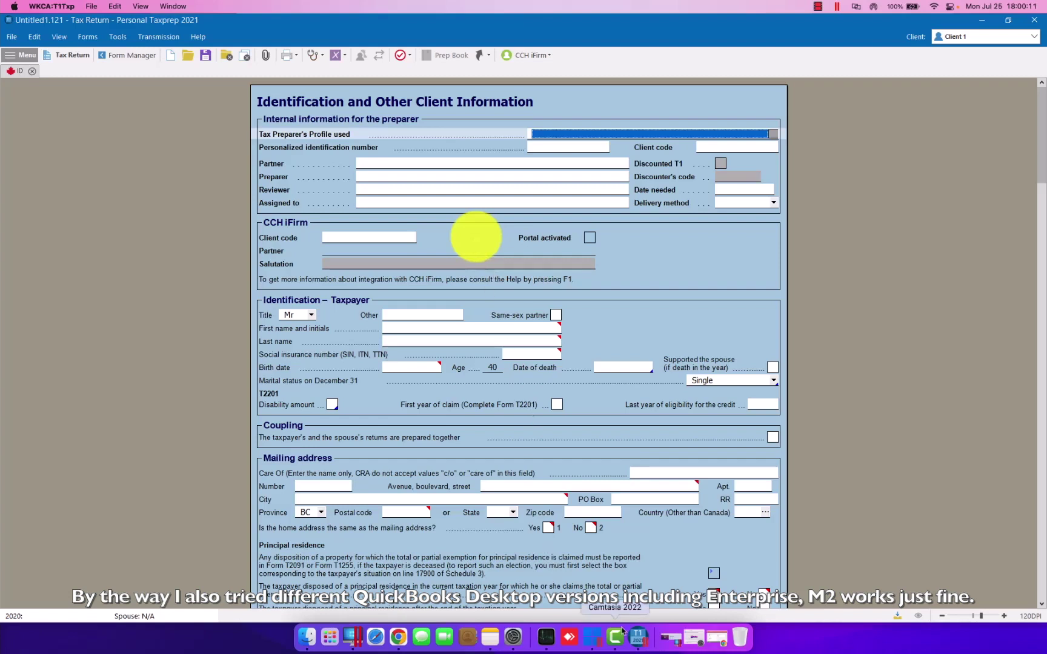
Bring up System Preferences' Displays pane from the Dock over the Taxprep return
click(513, 637)
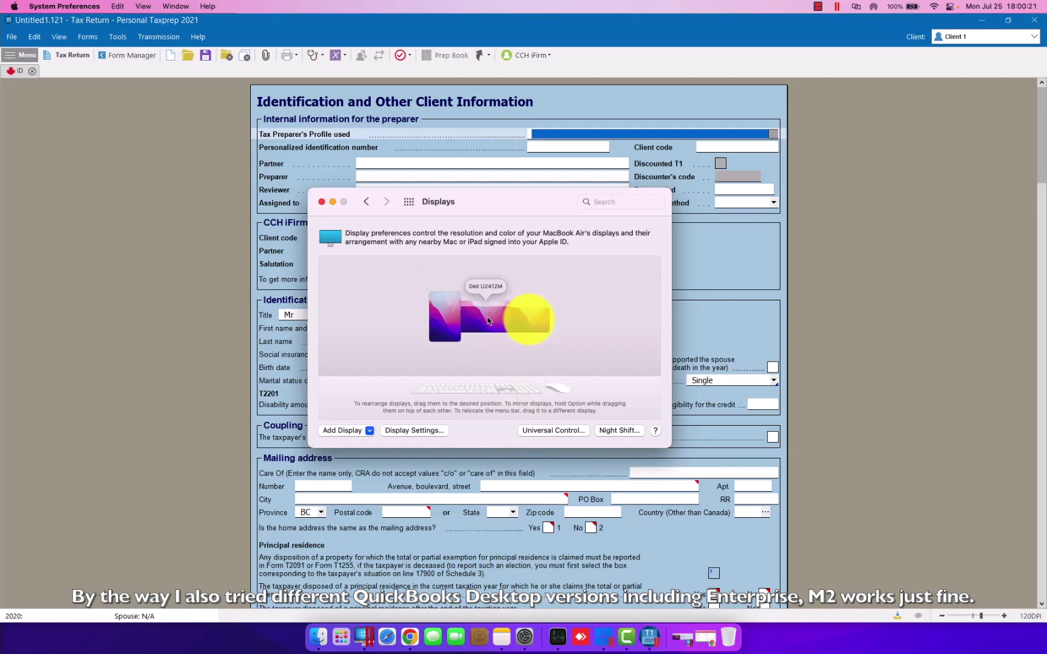
Drag the Dell U2412M monitor to a new position in the display arrangement
drag(488, 321, 456, 325)
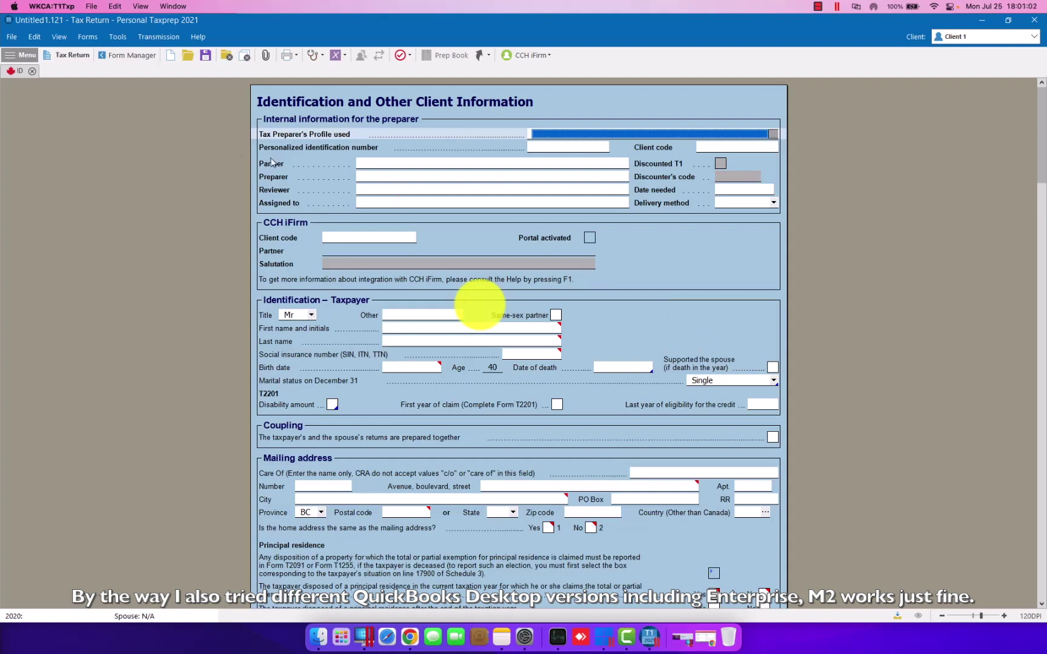
Minimize the Taxprep window and switch to the Chrome window holding the Amazon pages
click(982, 20)
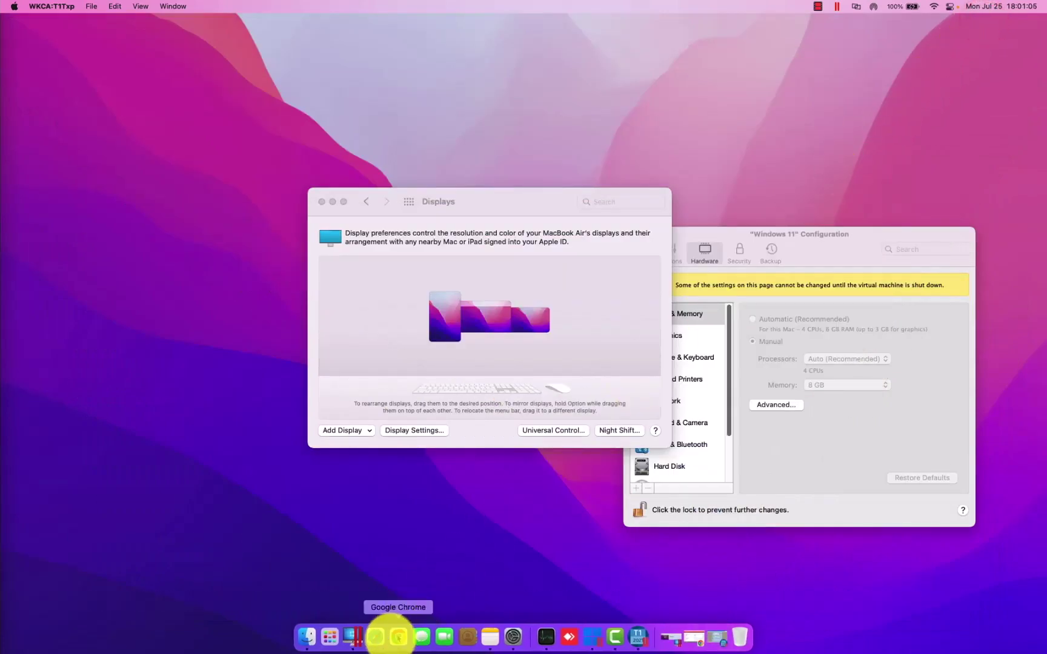
right_click(398, 635)
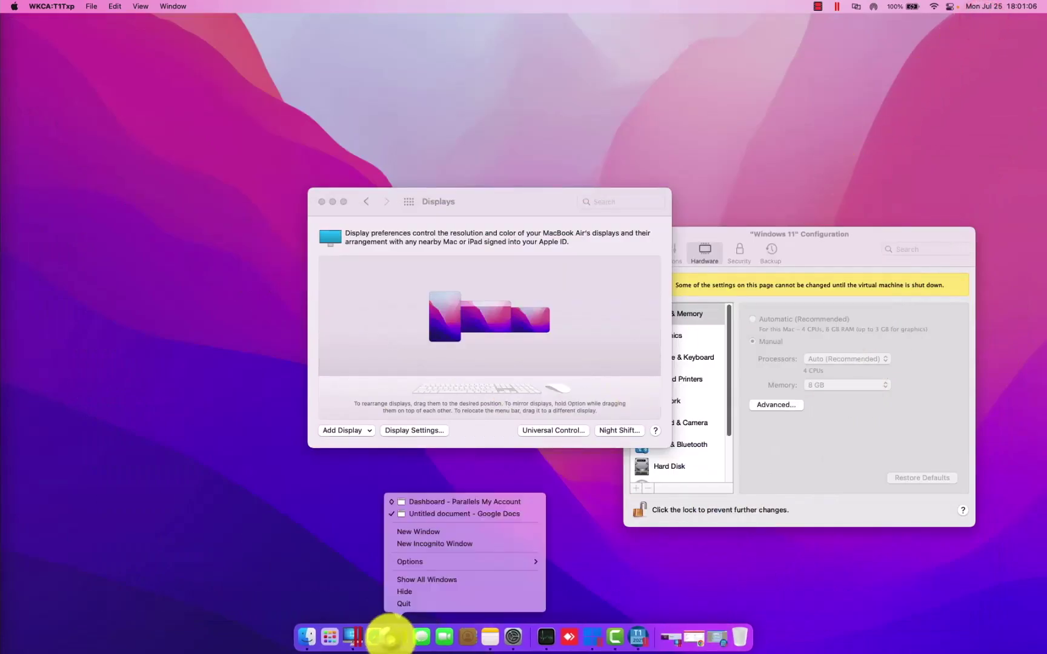
click(458, 512)
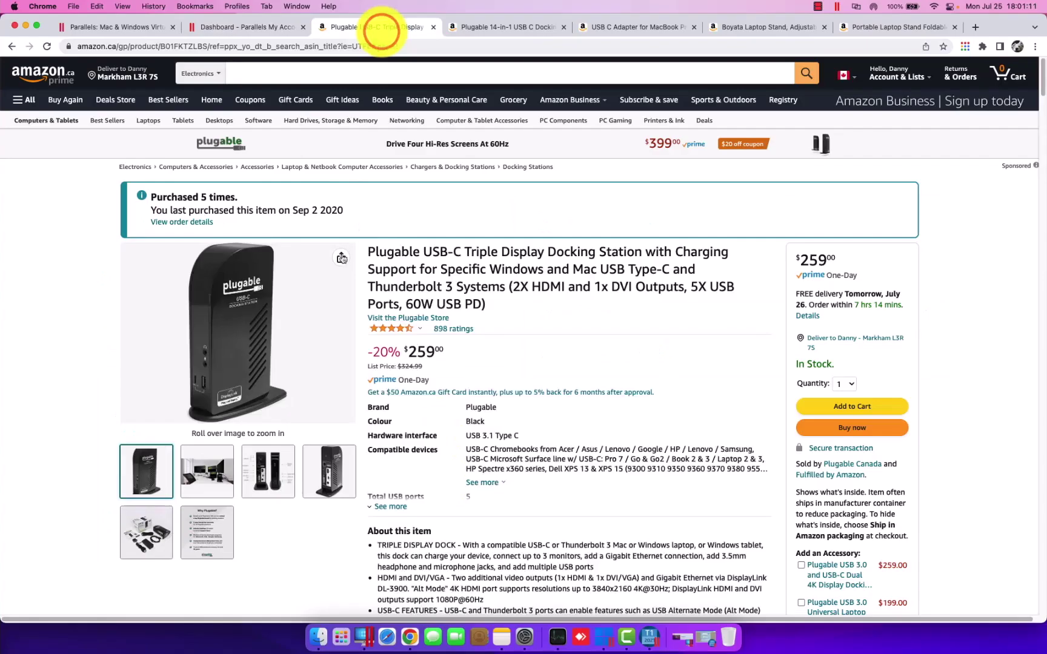
Highlight '60W USB' in the Triple Display dock's title, then go to the 14-in-1 dock page
mouse_move(235, 318)
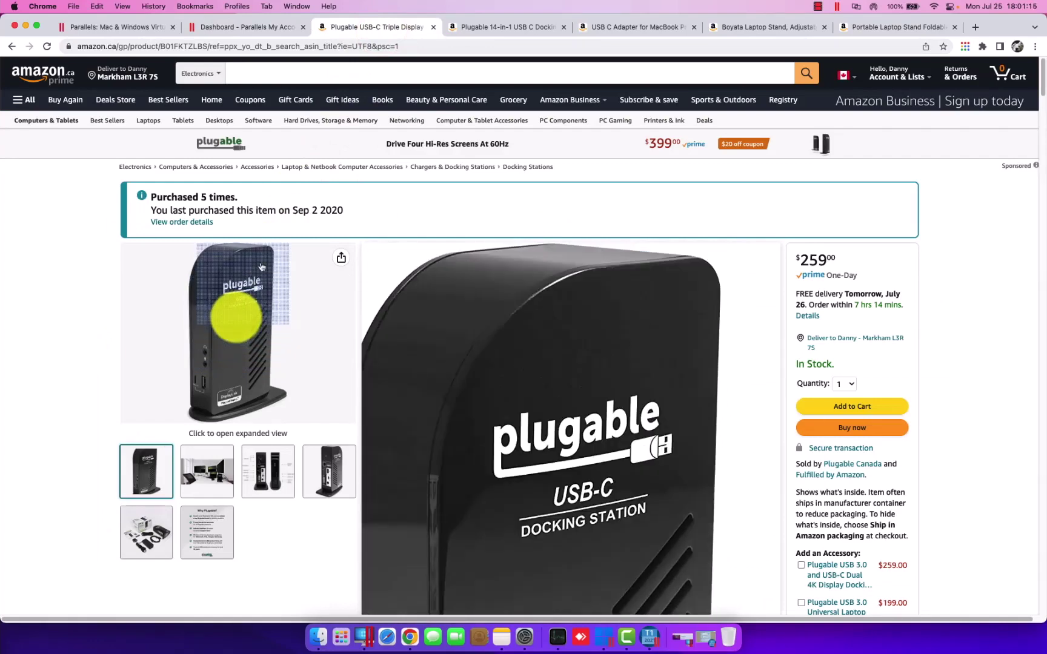
mouse_move(304, 326)
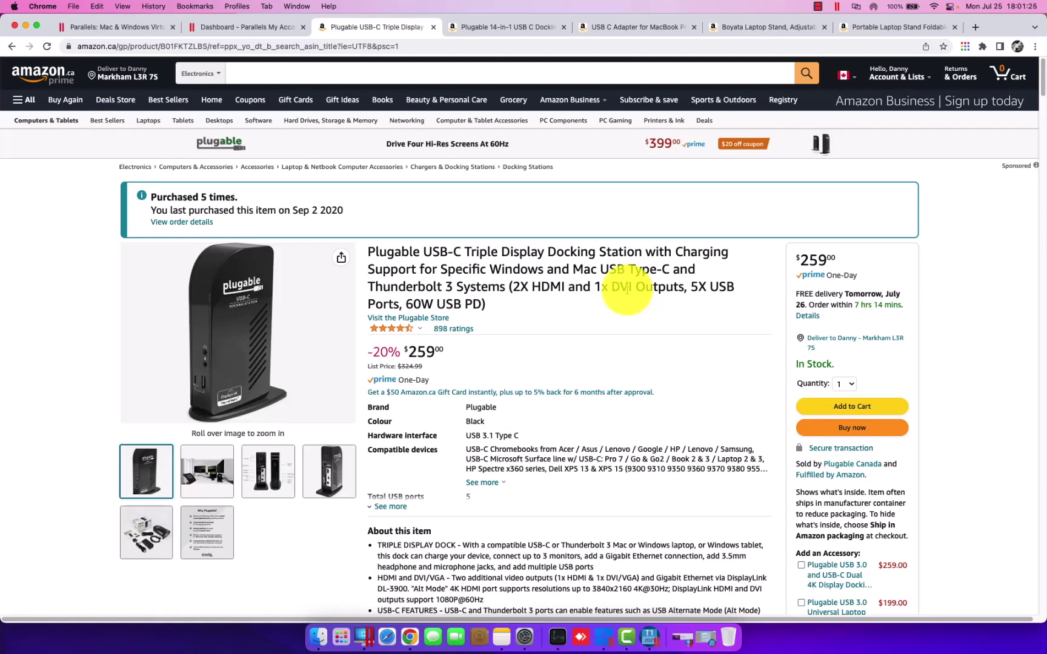
click(408, 304)
drag(407, 303, 462, 304)
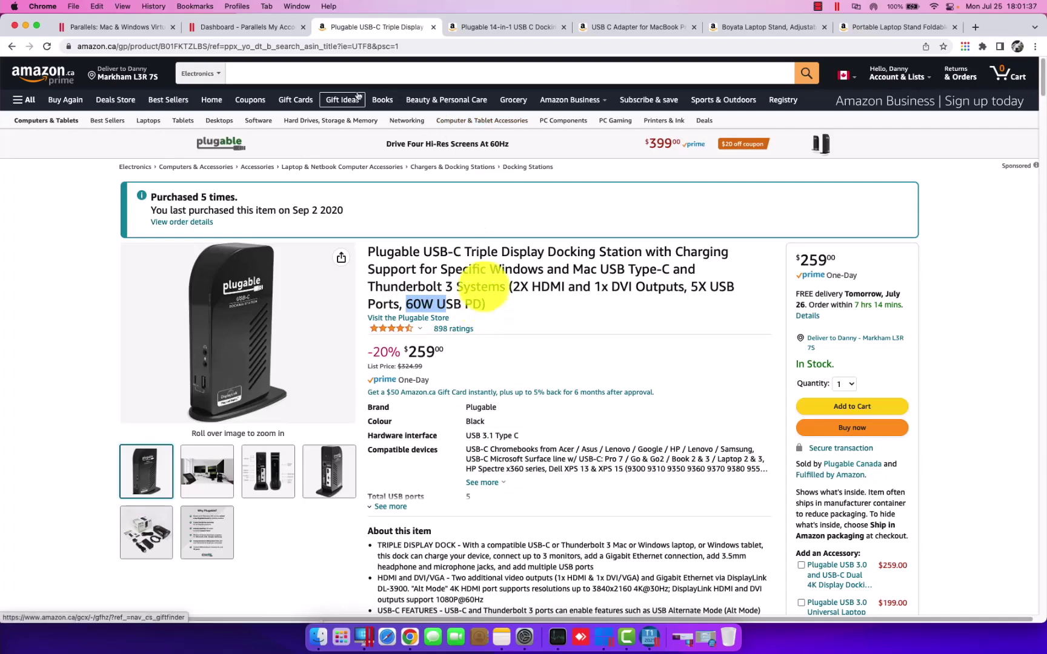
click(503, 38)
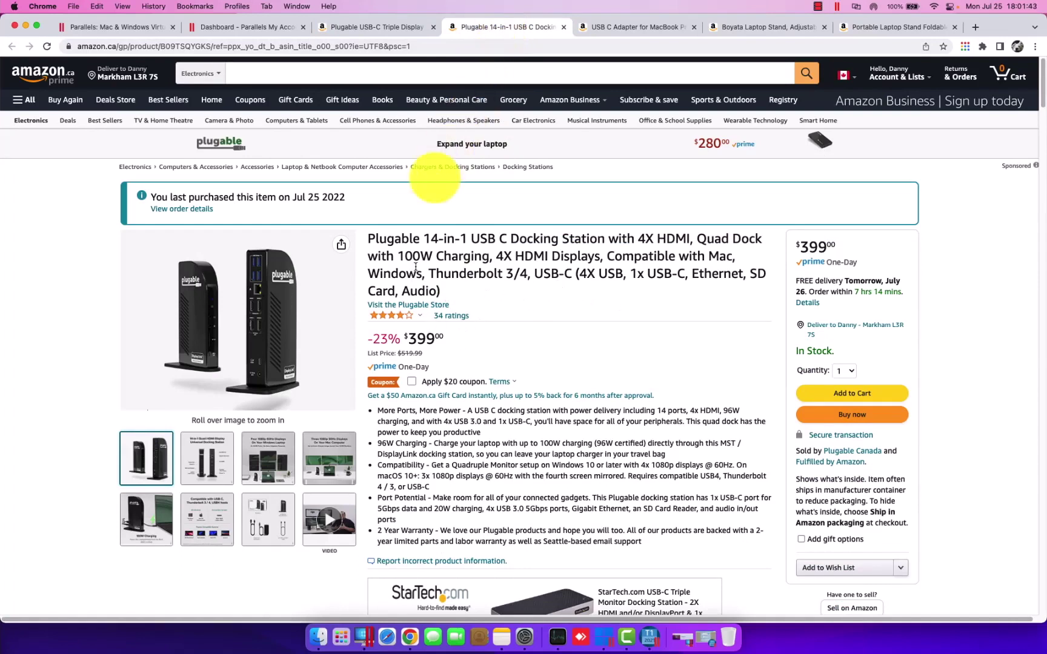
Highlight '100W Charging', compare with the Triple Display dock's 60W, then open the USB C Adapter page
drag(396, 256, 469, 258)
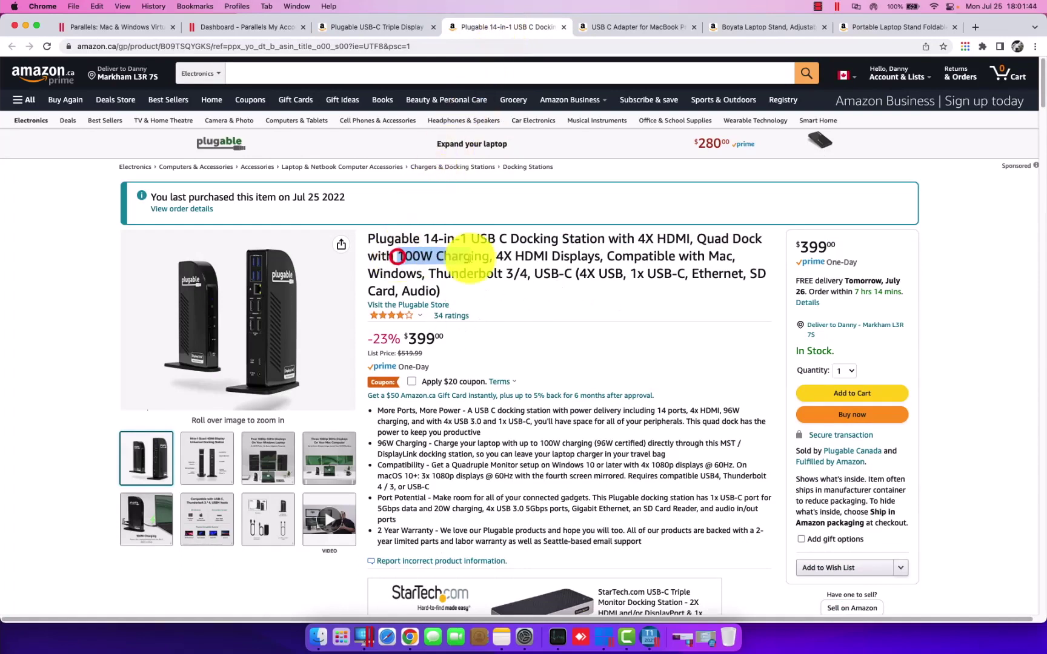
click(373, 27)
click(407, 260)
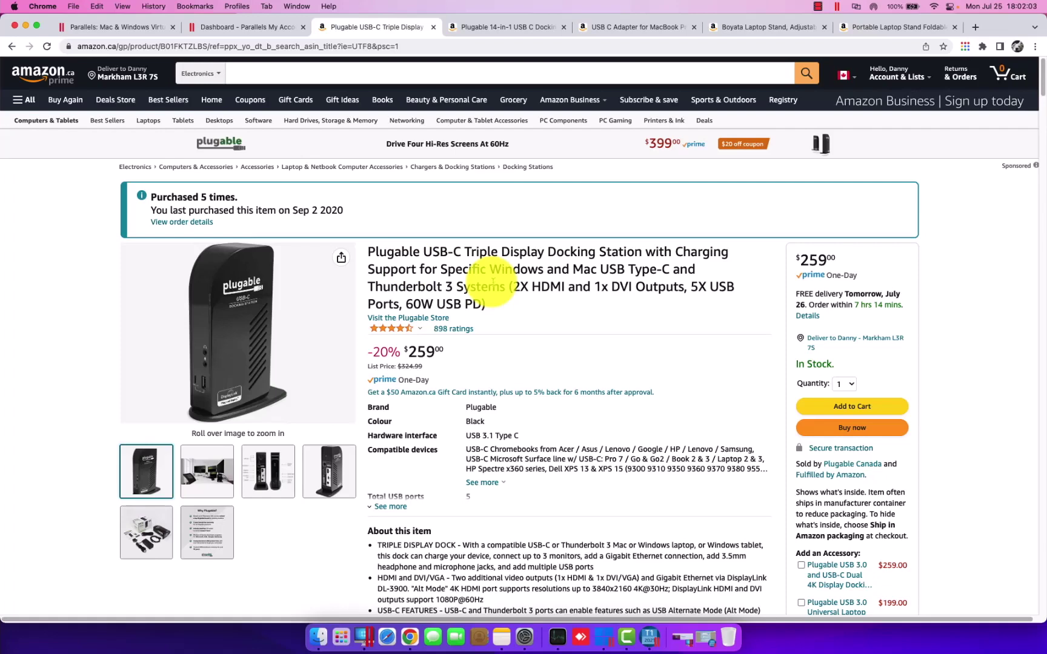
mouse_move(257, 299)
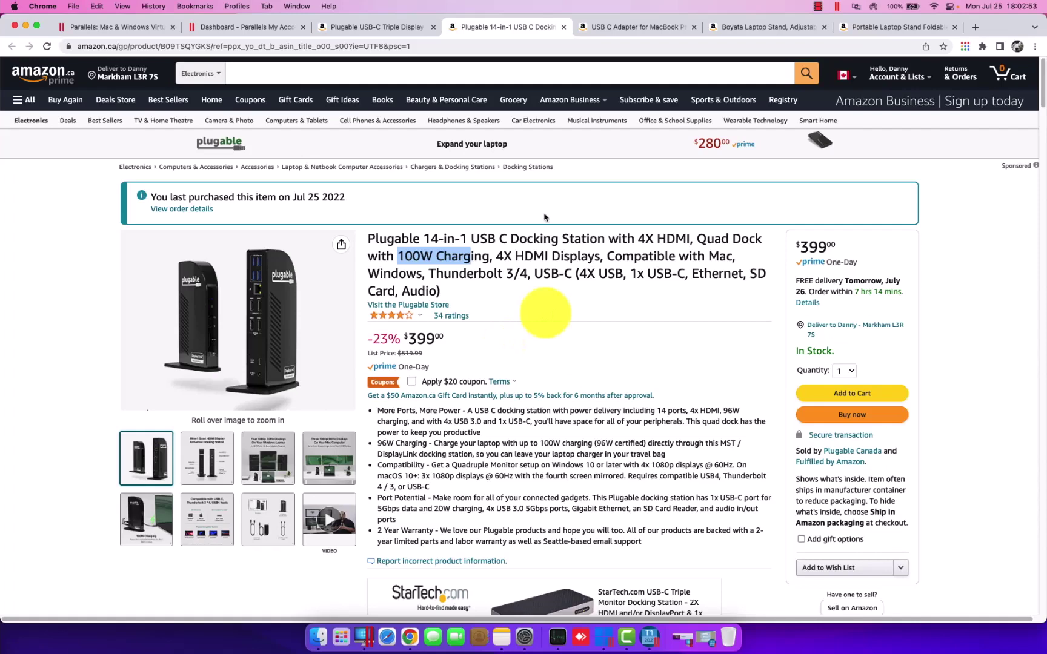
click(641, 30)
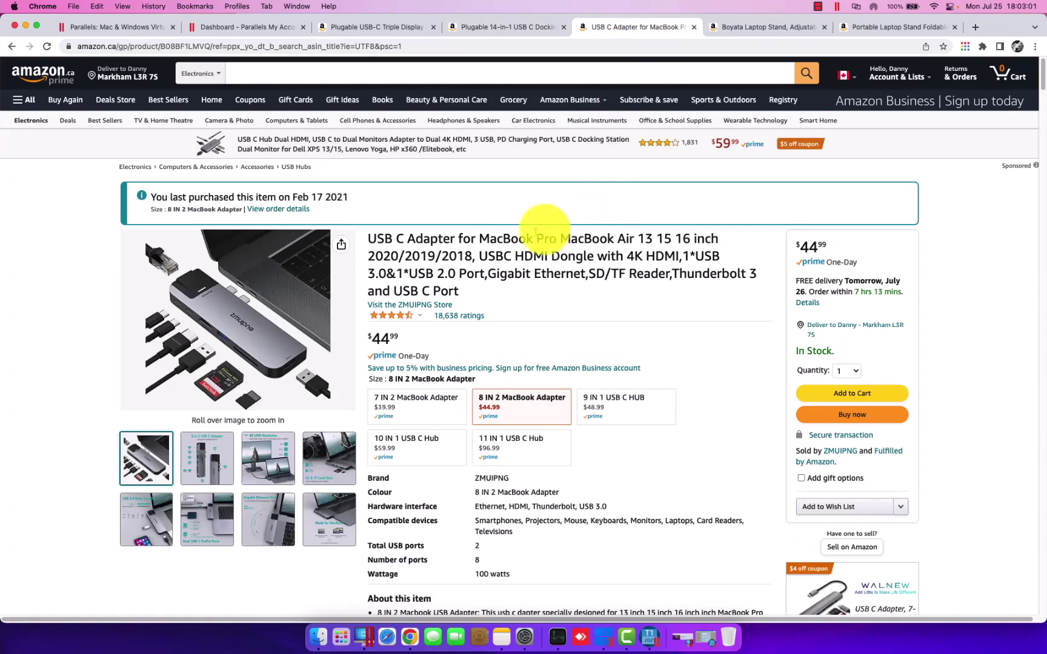
Switch to the Boyata Laptop Stand page ($49.99) and bring up System Preferences' Displays pane
mouse_move(235, 315)
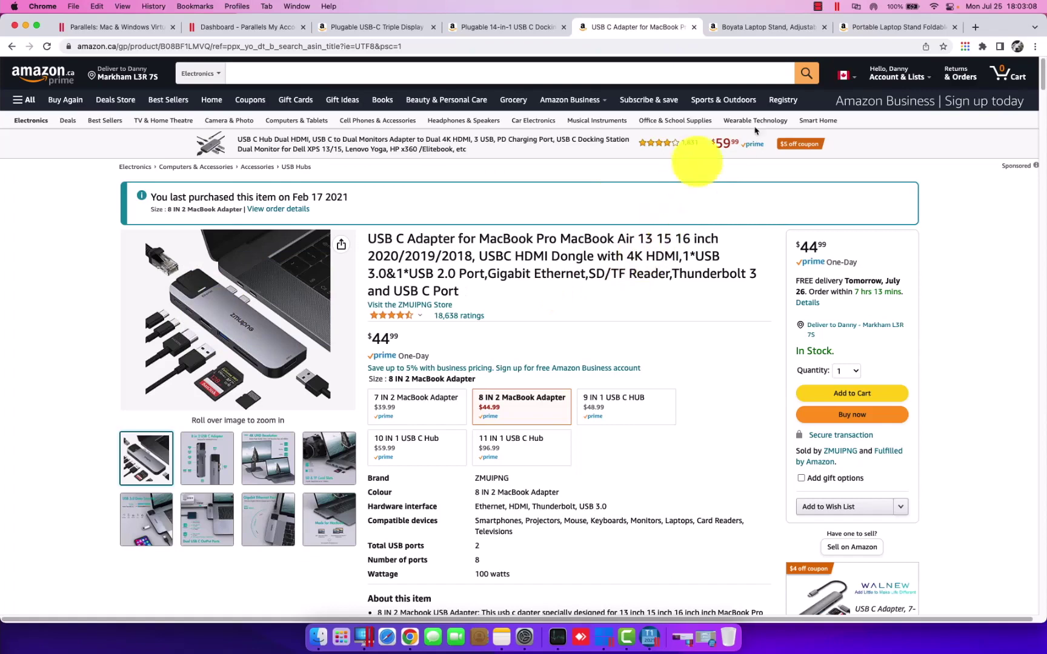
click(775, 28)
mouse_move(281, 316)
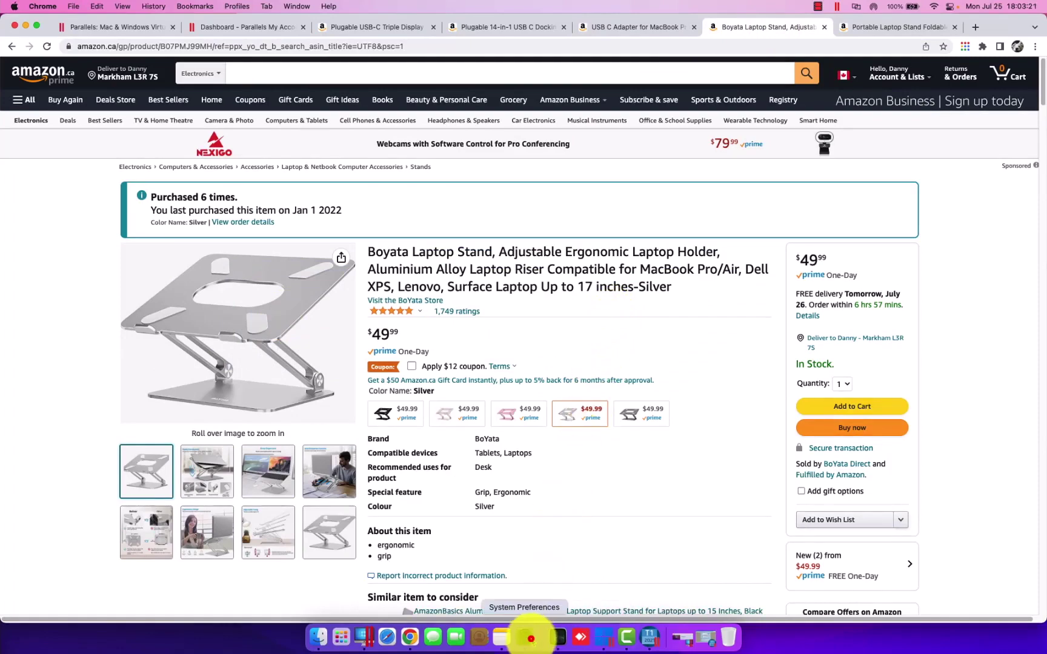
click(524, 637)
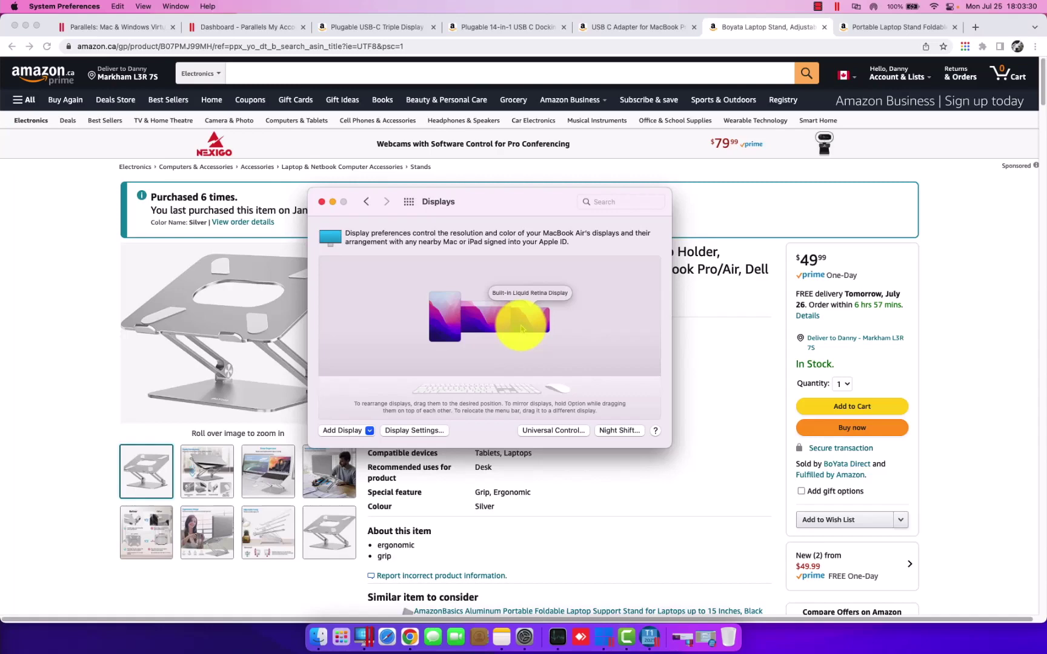
View the portable foldable and Boyata laptop stand tabs, then switch back to Taxprep's Identification form
click(888, 29)
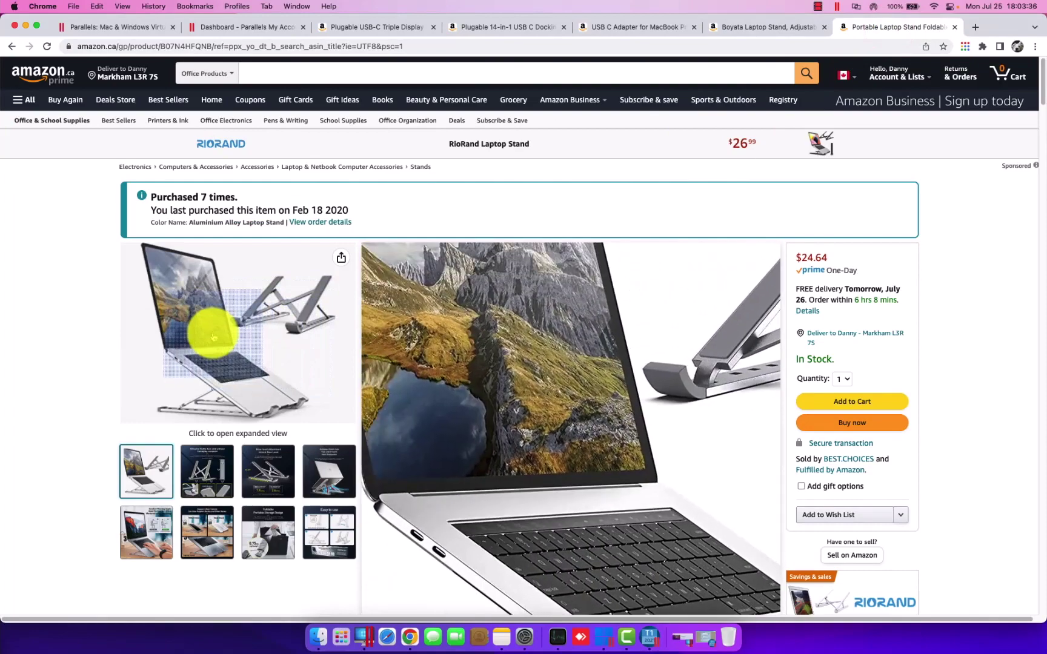
click(749, 28)
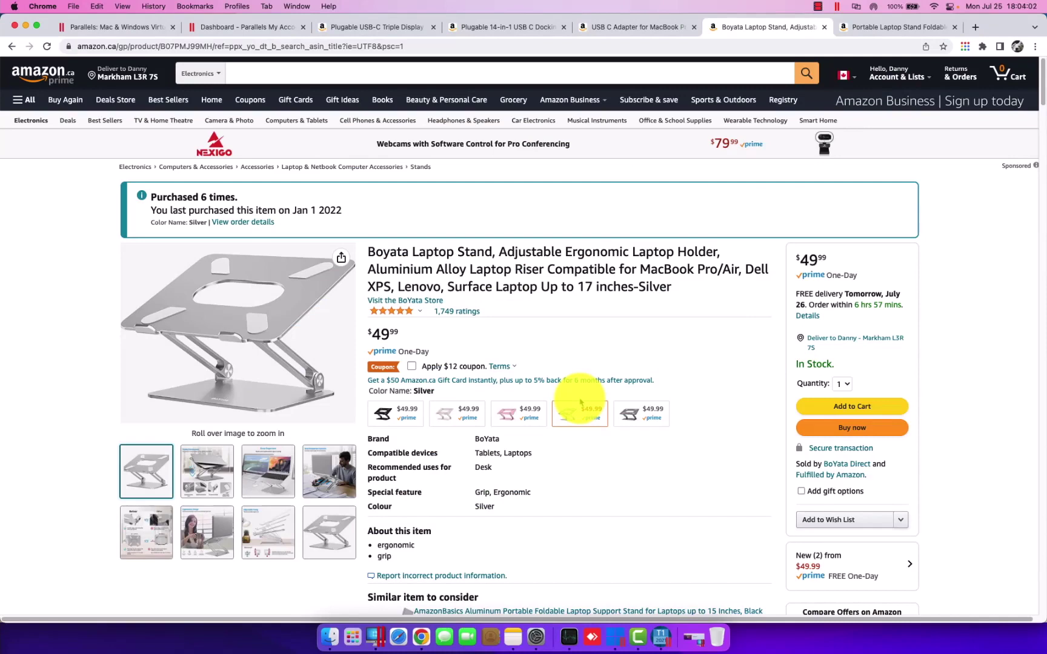
key(super+Tab)
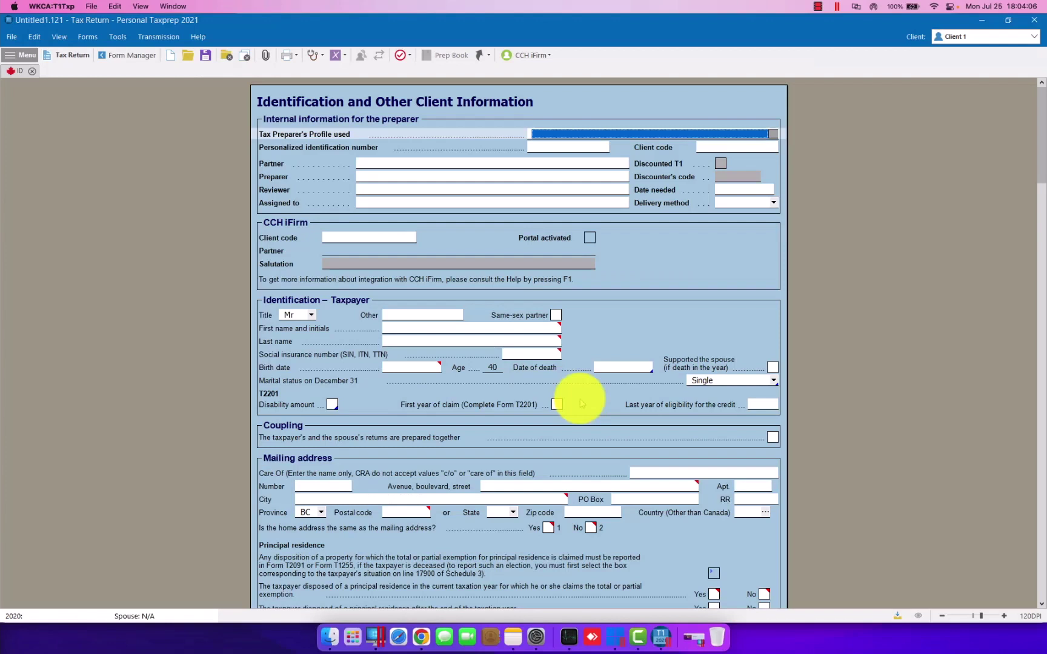